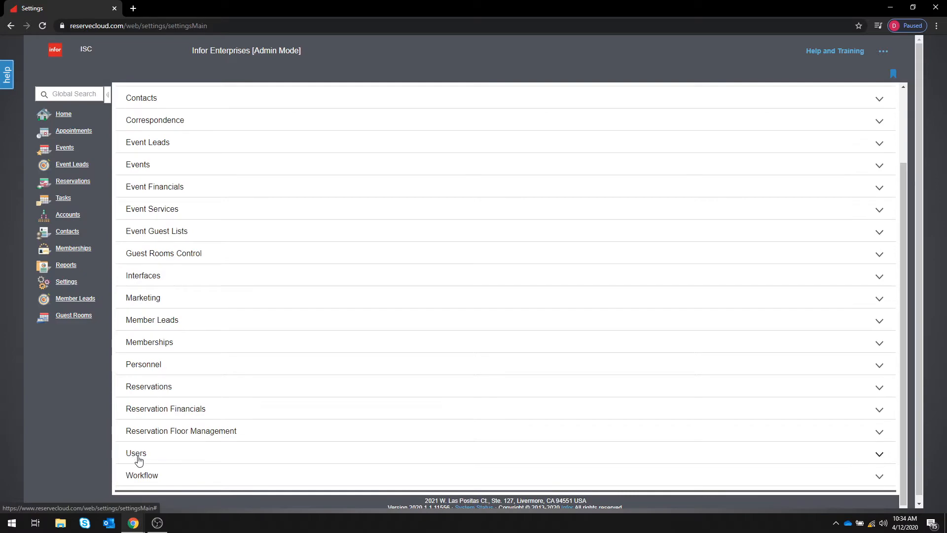
# Expand the Users settings group and go to Manage Users.
pyautogui.click(136, 452)
pyautogui.scroll(-6, 190, 355)
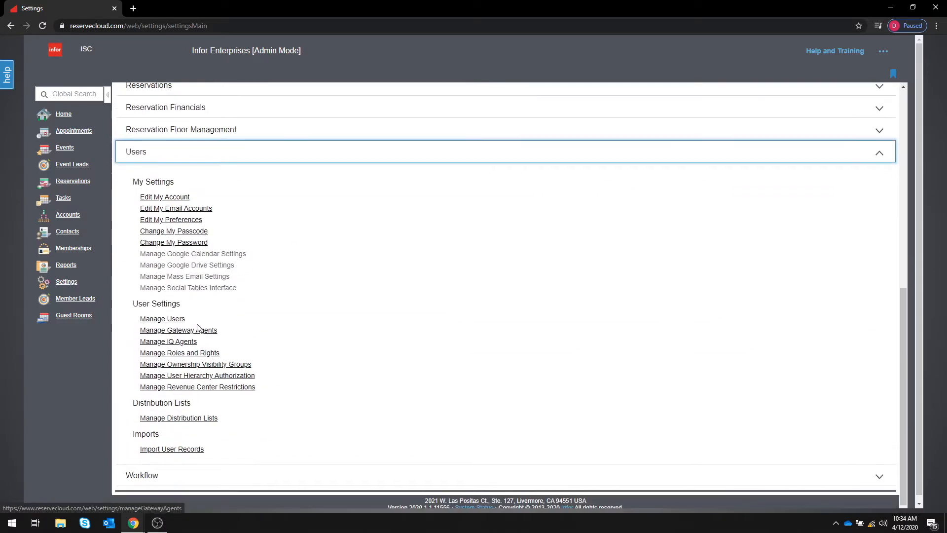
pyautogui.click(160, 320)
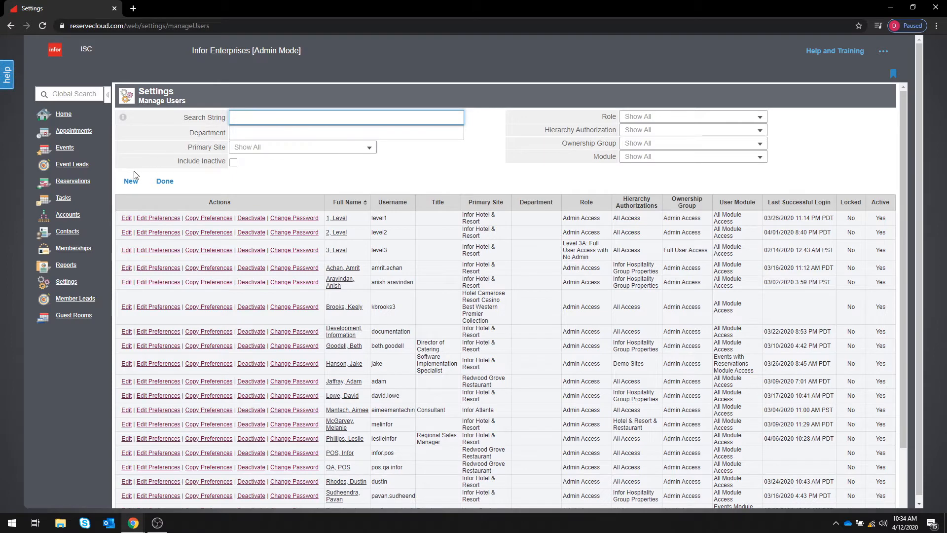
# Start a new user and enter an e-mail username plus the user's first and last name.
pyautogui.click(131, 185)
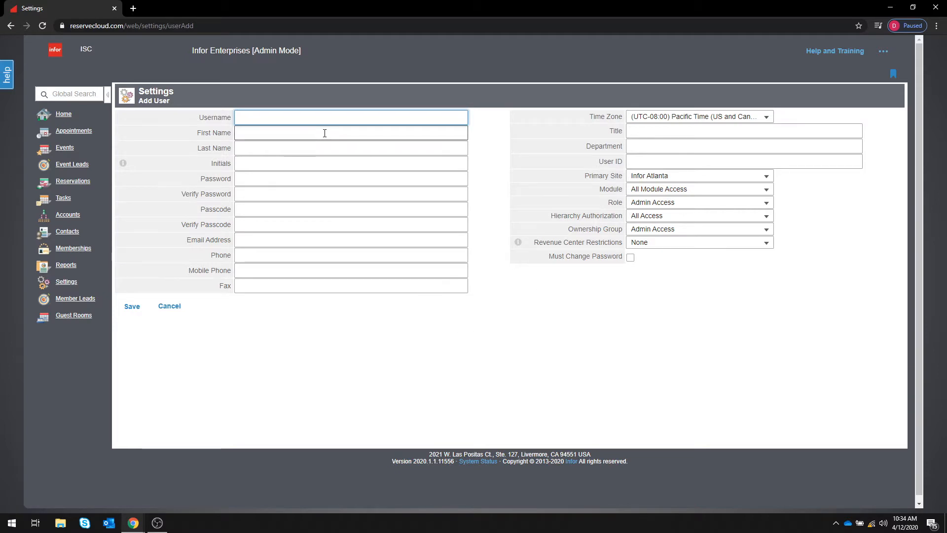
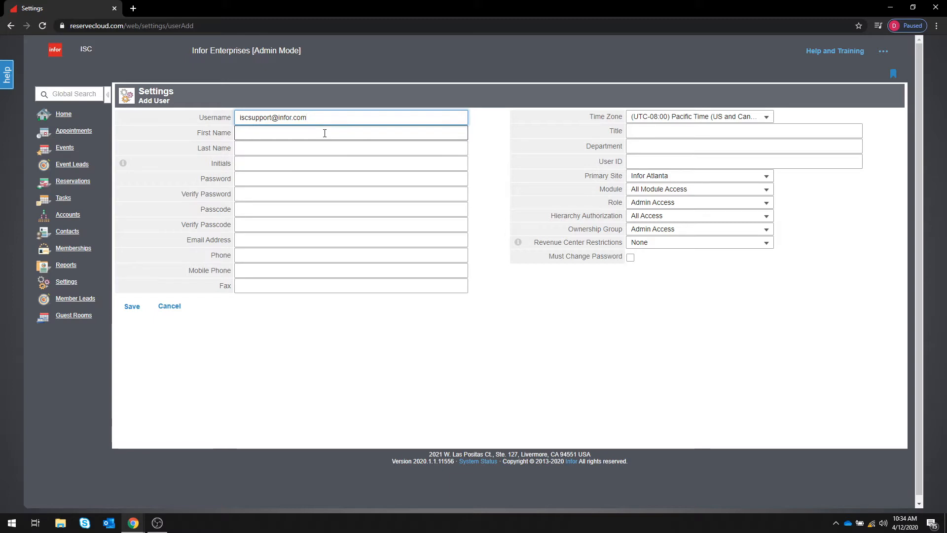
pyautogui.click(324, 133)
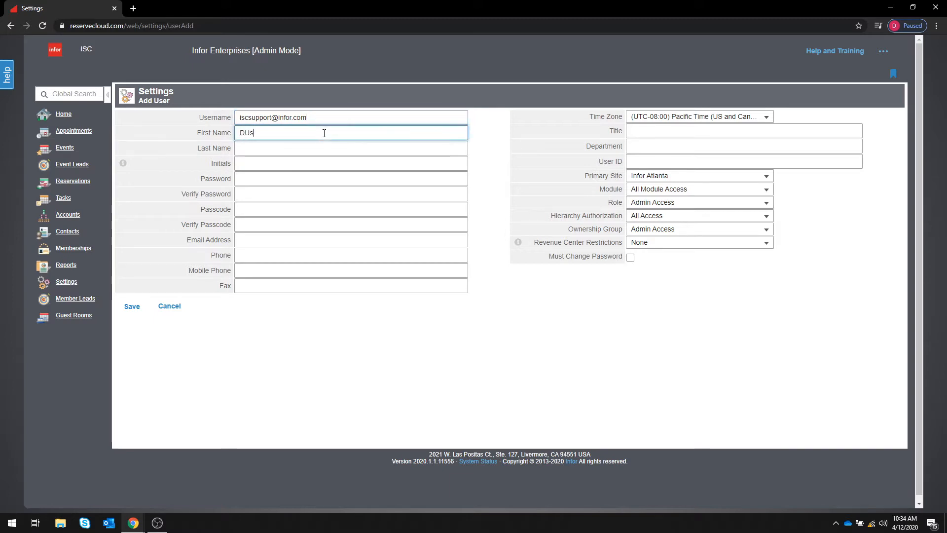
pyautogui.press('Tab')
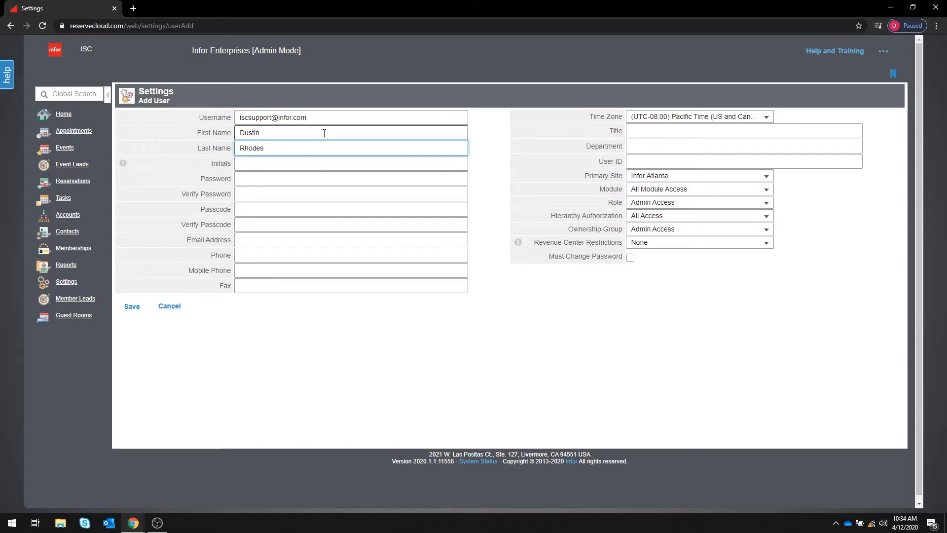
# Fill in the account password and repeat it in Verify Password.
pyautogui.moveTo(331, 118); pyautogui.dragTo(231, 119)
pyautogui.hotkey('ctrl', 'c')
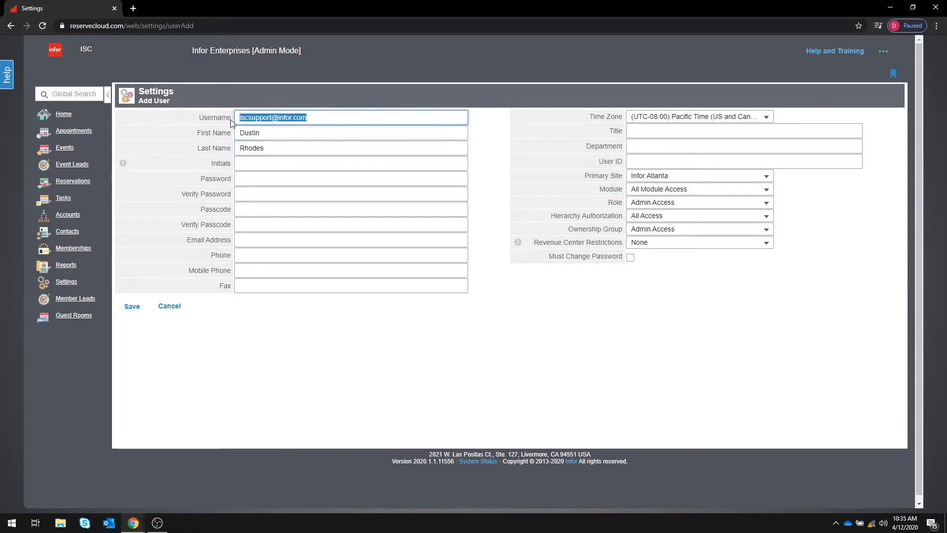
pyautogui.click(248, 176)
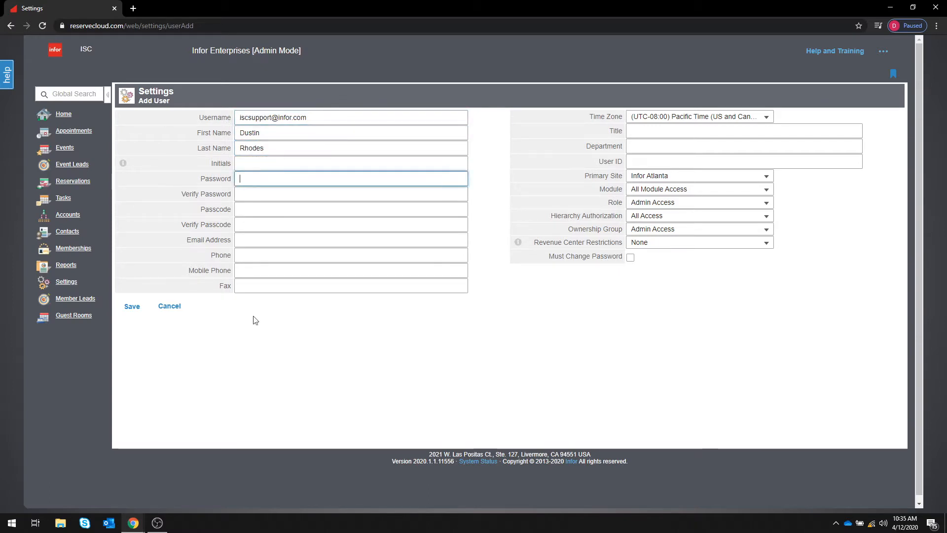
pyautogui.hotkey('ctrl', 'v')
pyautogui.click(249, 194)
pyautogui.hotkey('ctrl', 'v')
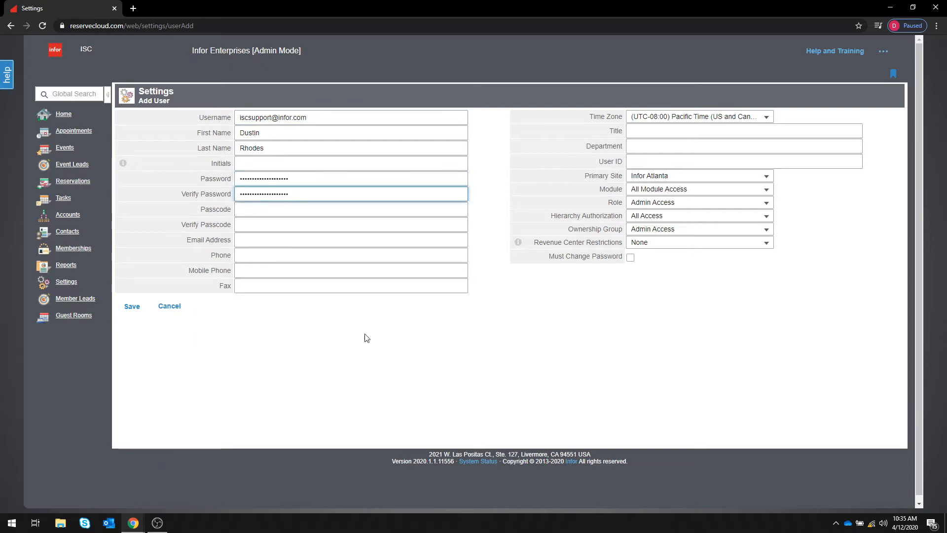
pyautogui.moveTo(548, 257); pyautogui.dragTo(623, 265)
# Enable Must Change Password and paste the username into Email Address, then go to User ID.
pyautogui.click(631, 258)
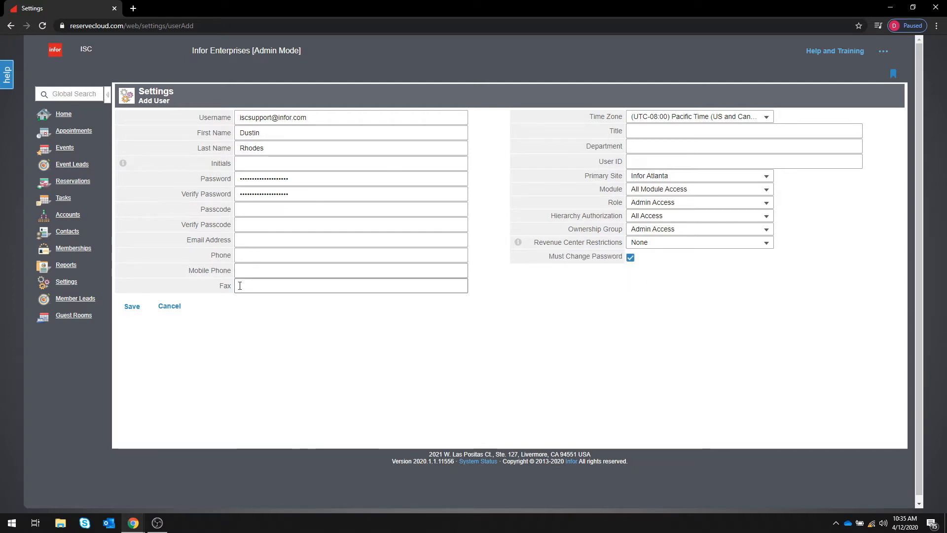
pyautogui.click(256, 239)
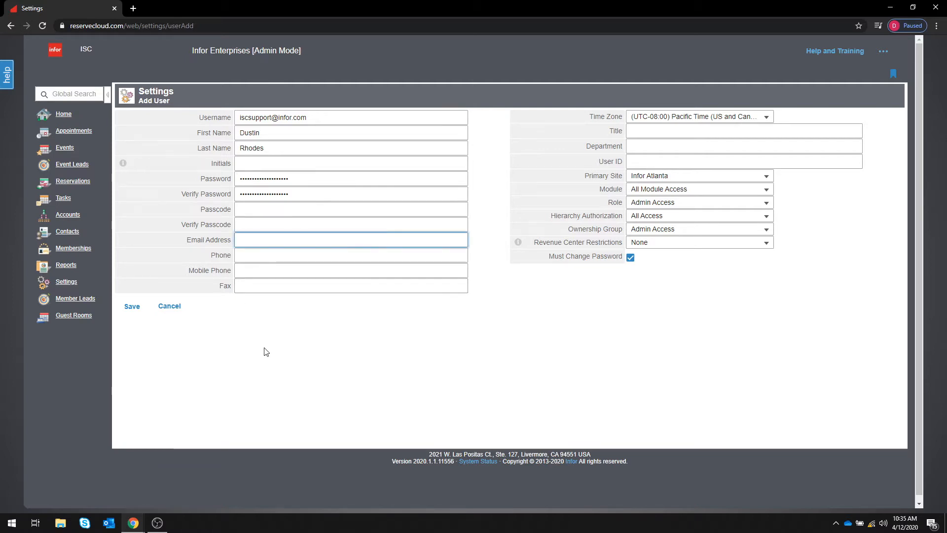
pyautogui.hotkey('ctrl', 'v')
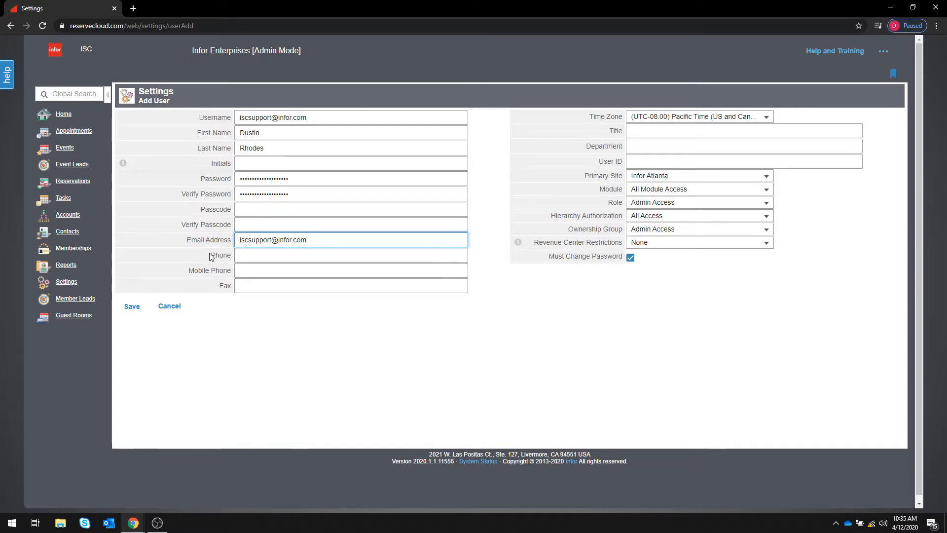
pyautogui.moveTo(211, 256); pyautogui.dragTo(233, 291)
pyautogui.click(239, 300)
pyautogui.click(242, 255)
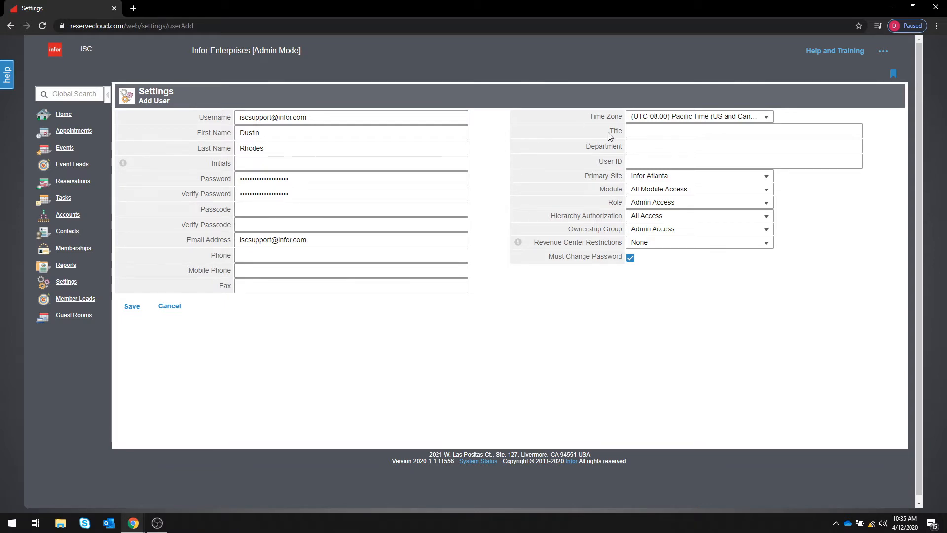
pyautogui.moveTo(609, 131); pyautogui.dragTo(624, 164)
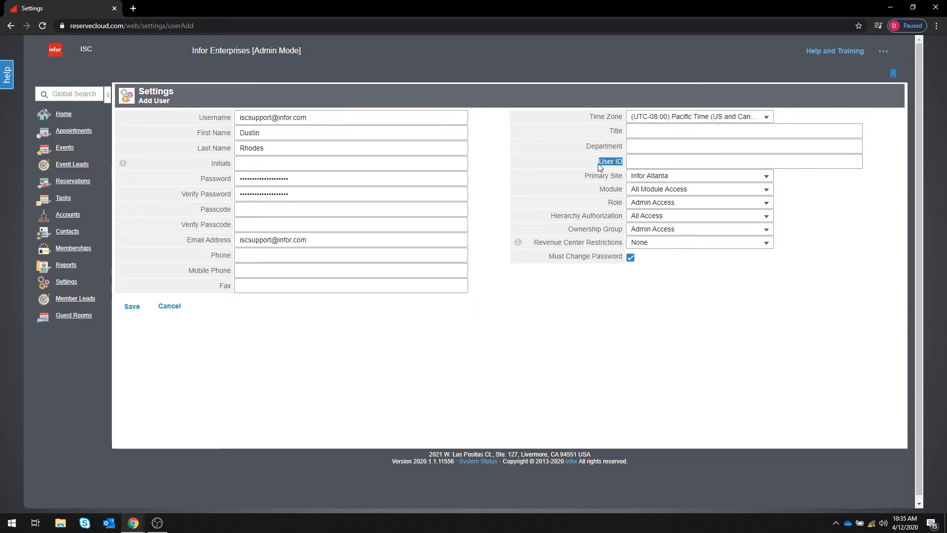
pyautogui.click(602, 165)
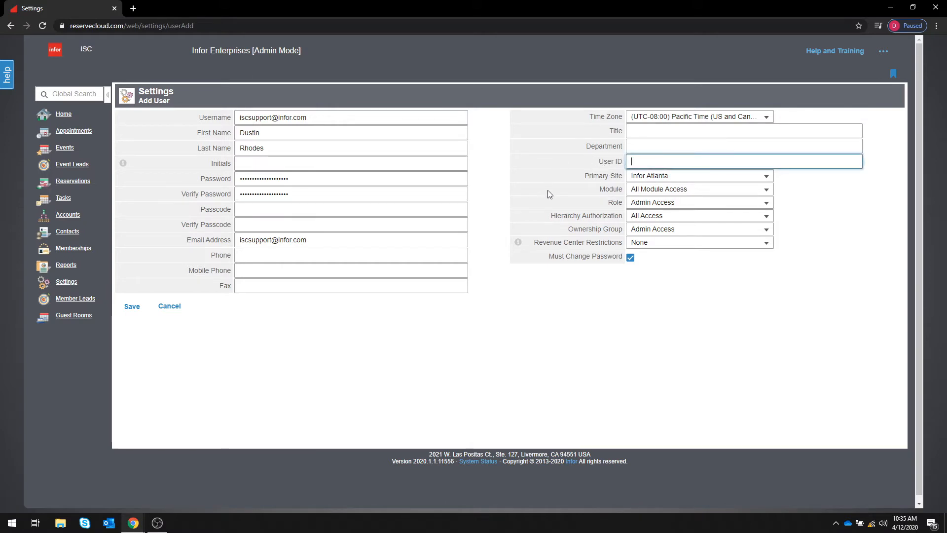
# Keep Infor Atlanta as the new user's primary site.
pyautogui.click(642, 178)
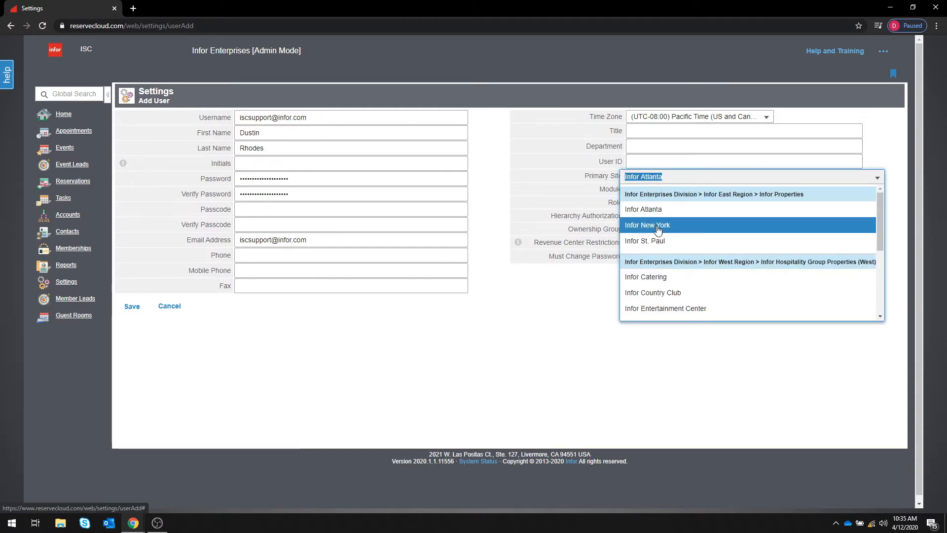
pyautogui.click(644, 210)
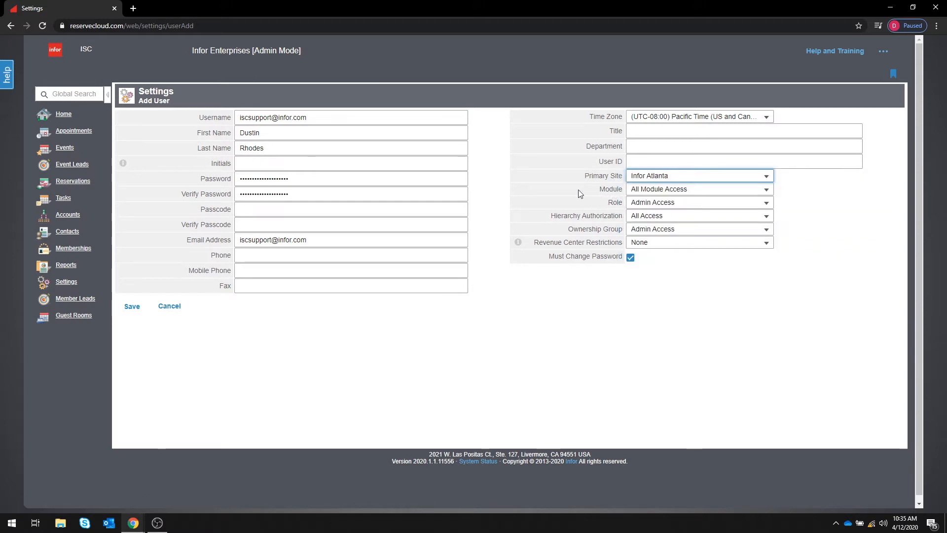
pyautogui.click(594, 190)
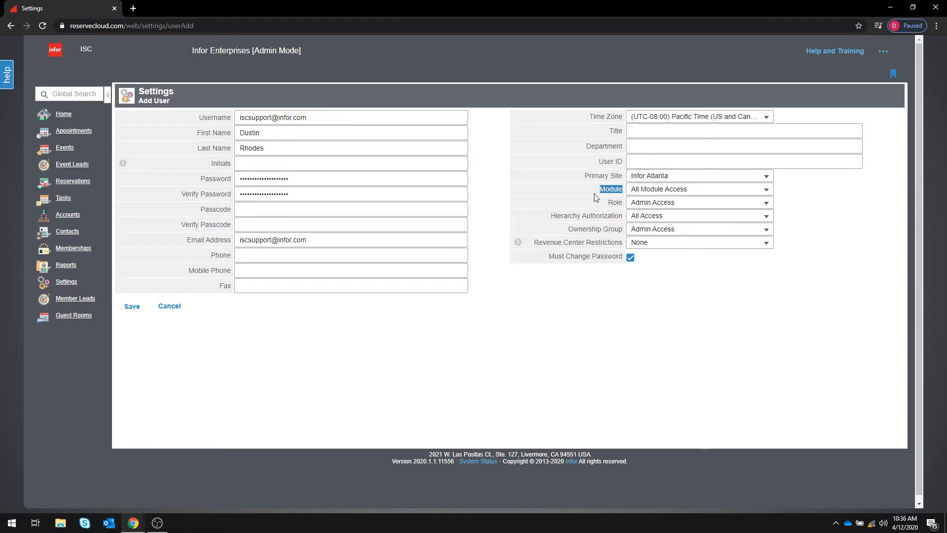
pyautogui.click(595, 193)
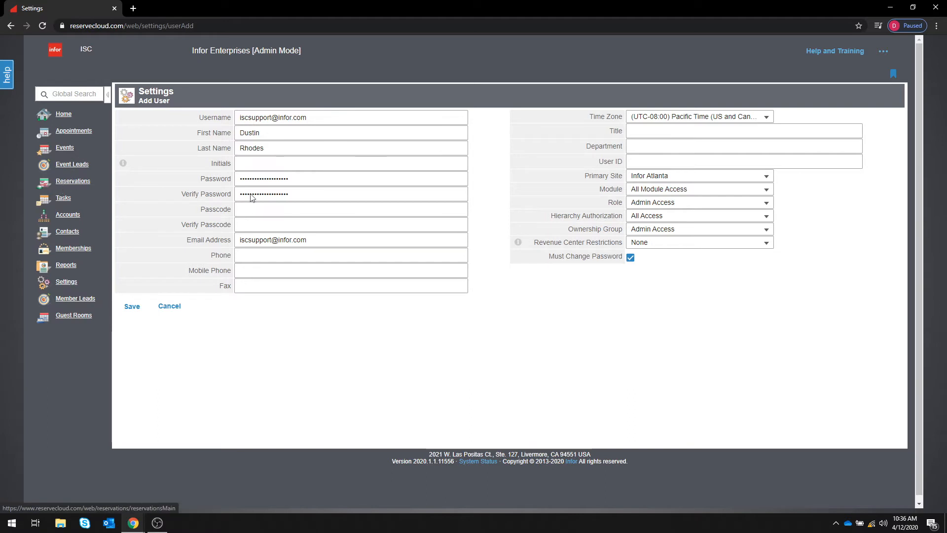
# Set the module access to Events Module Access.
pyautogui.click(647, 192)
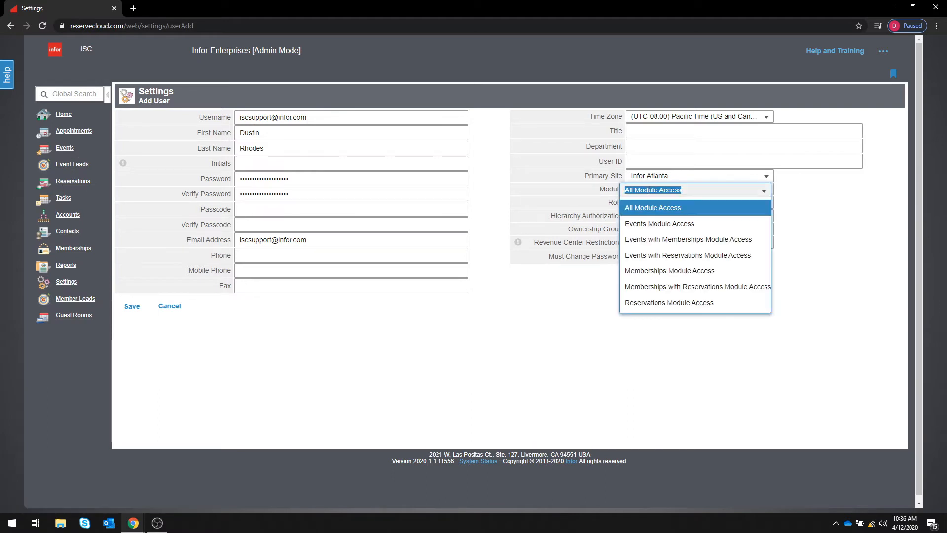
pyautogui.click(691, 224)
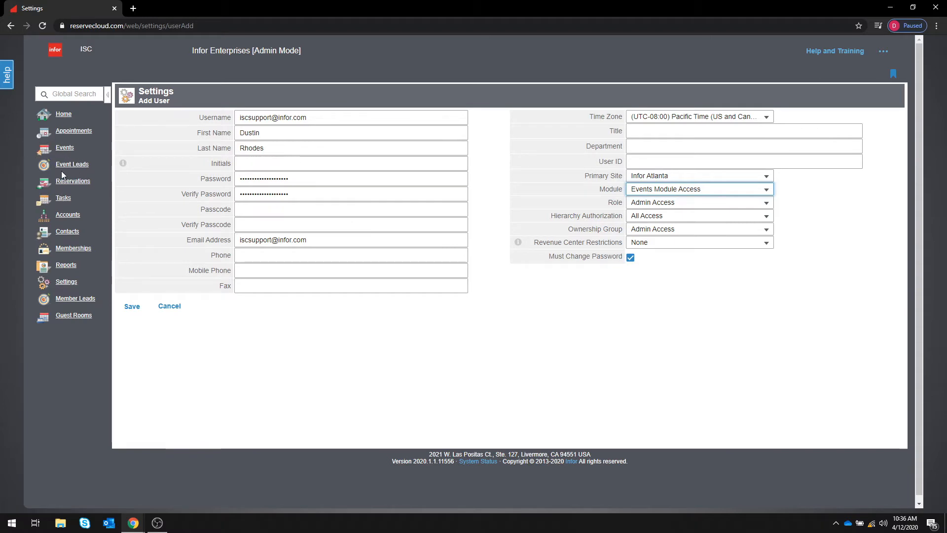
pyautogui.click(641, 190)
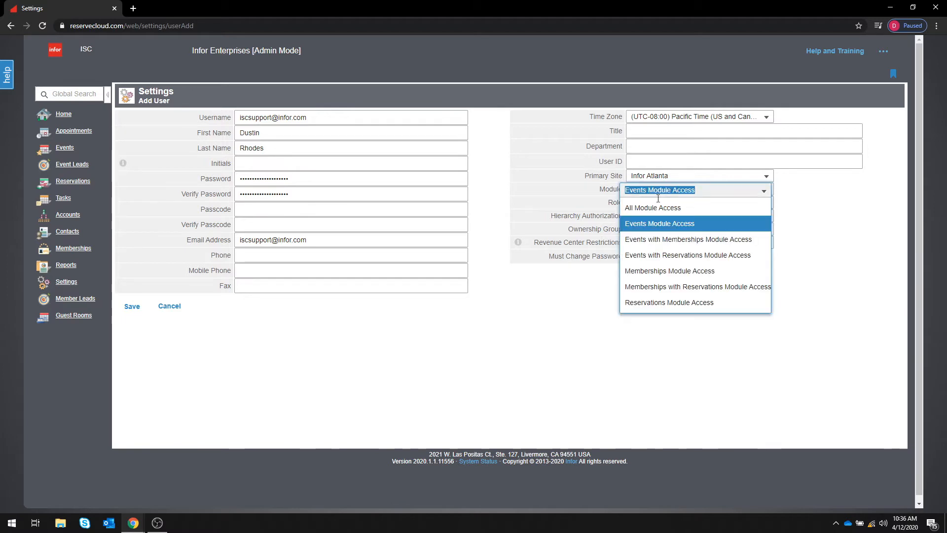
pyautogui.click(664, 212)
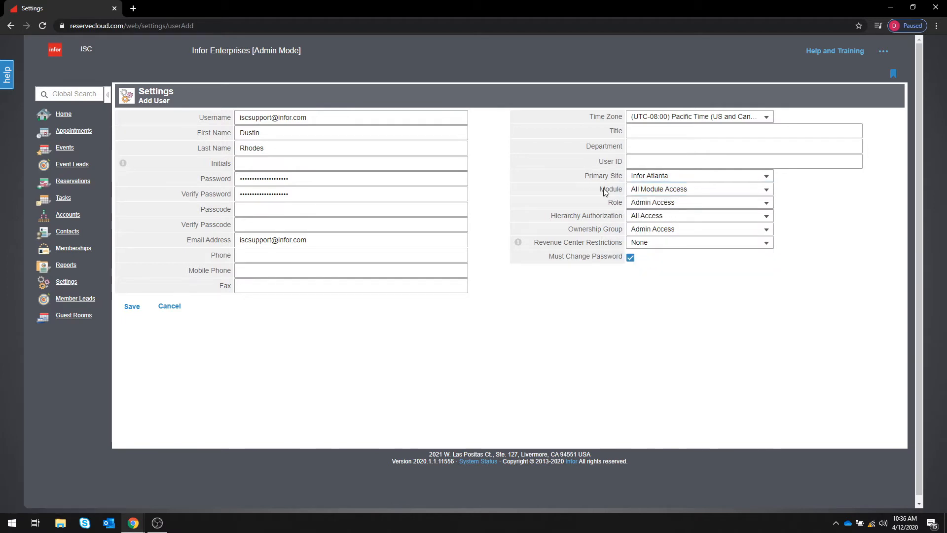
pyautogui.click(695, 190)
pyautogui.click(690, 220)
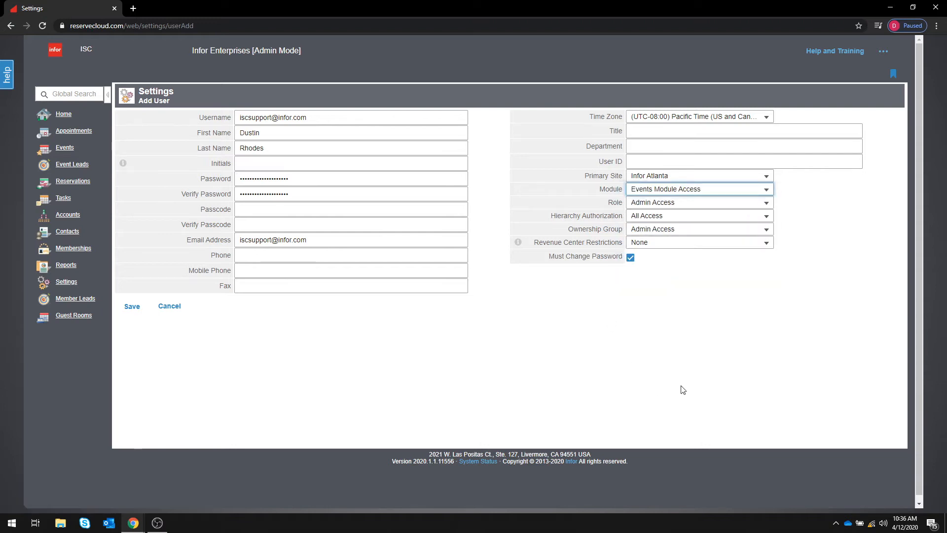
pyautogui.click(578, 190)
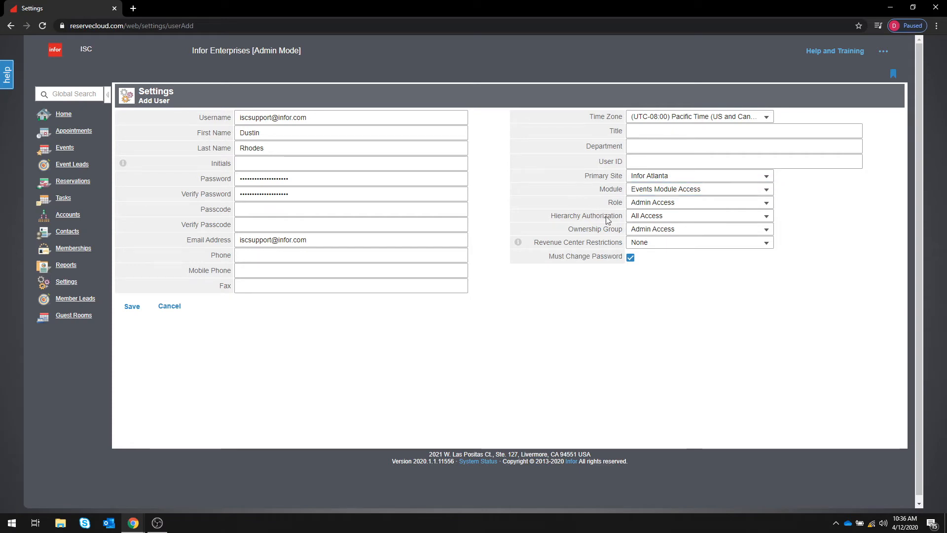
# Choose Level 4: View Only Access role and Atlanta/New York/St Paul hierarchy authorization.
pyautogui.click(639, 204)
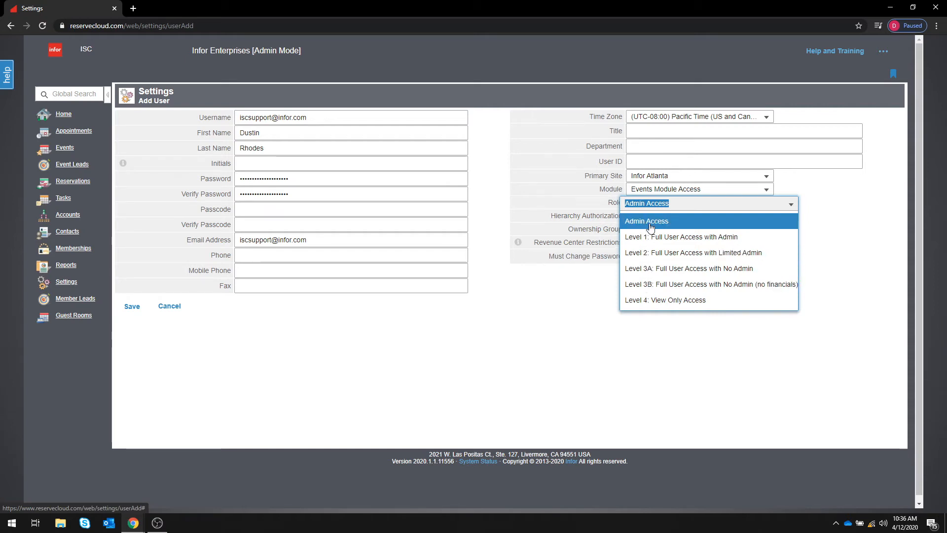
pyautogui.click(652, 302)
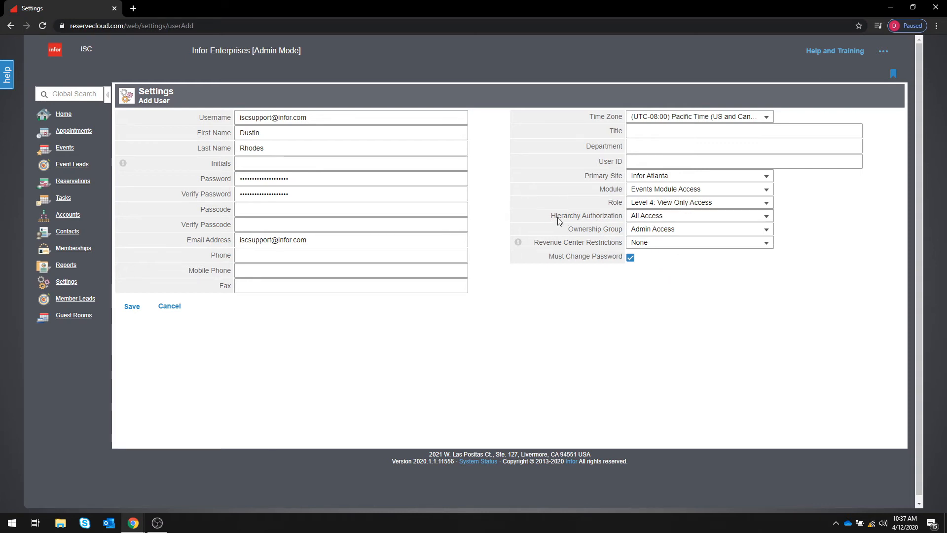
pyautogui.click(651, 218)
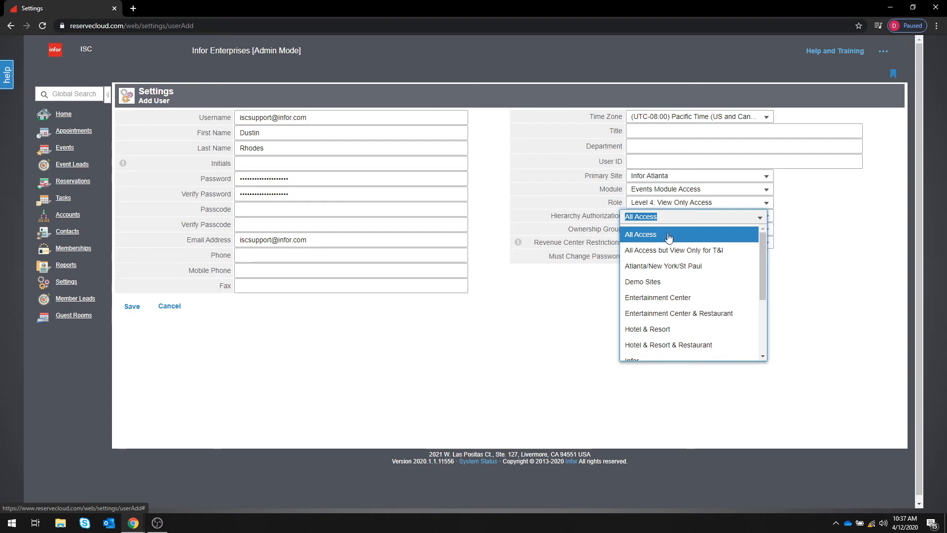
pyautogui.click(687, 272)
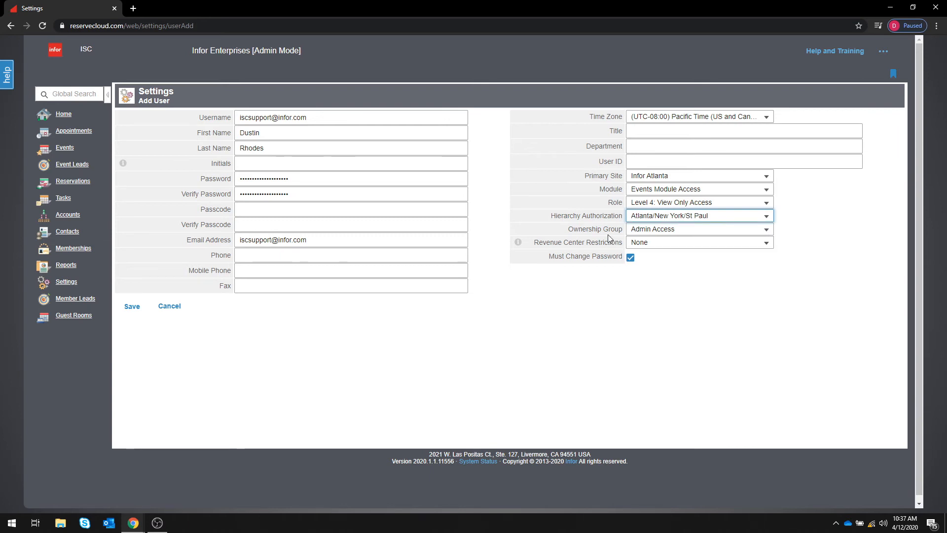
# Choose Owner Only Access ownership group and Food Only revenue center restriction, then save.
pyautogui.click(645, 233)
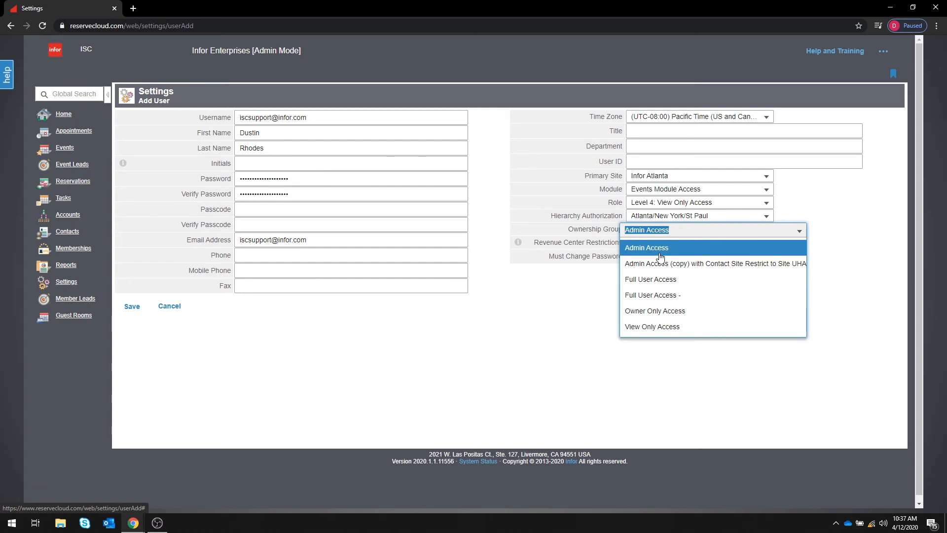
pyautogui.click(672, 313)
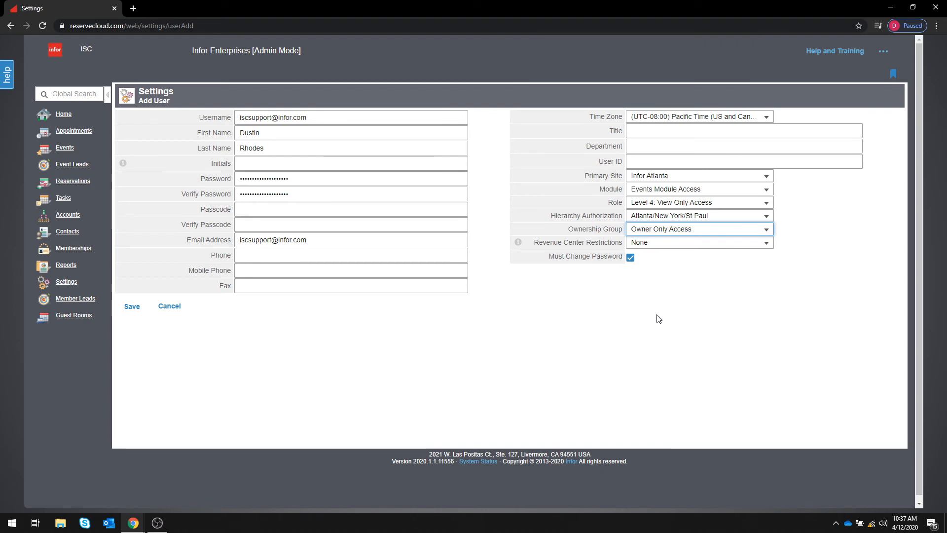
pyautogui.click(638, 247)
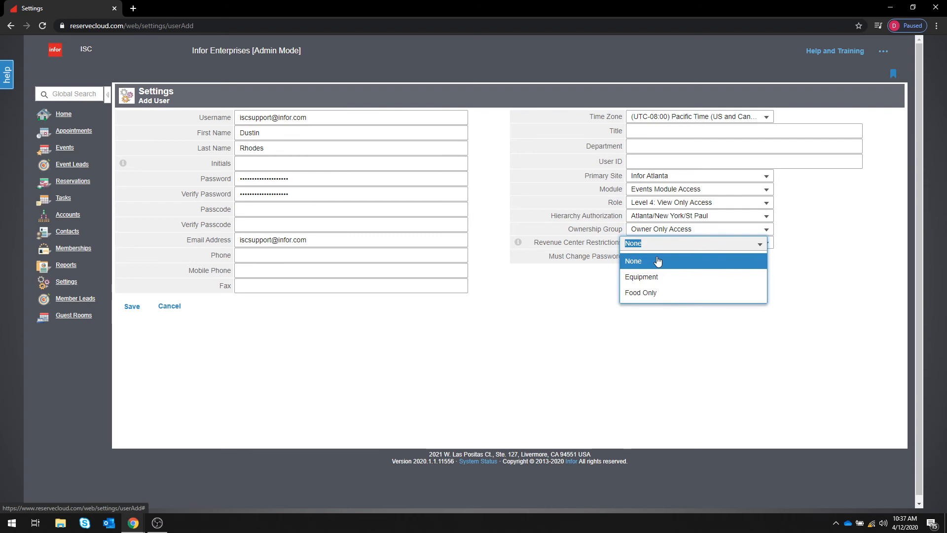
pyautogui.click(669, 294)
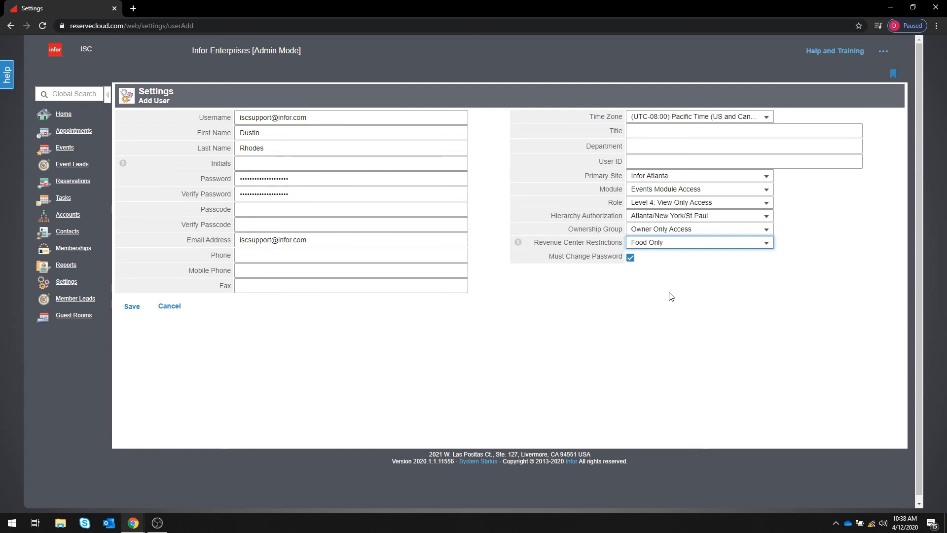
pyautogui.click(584, 282)
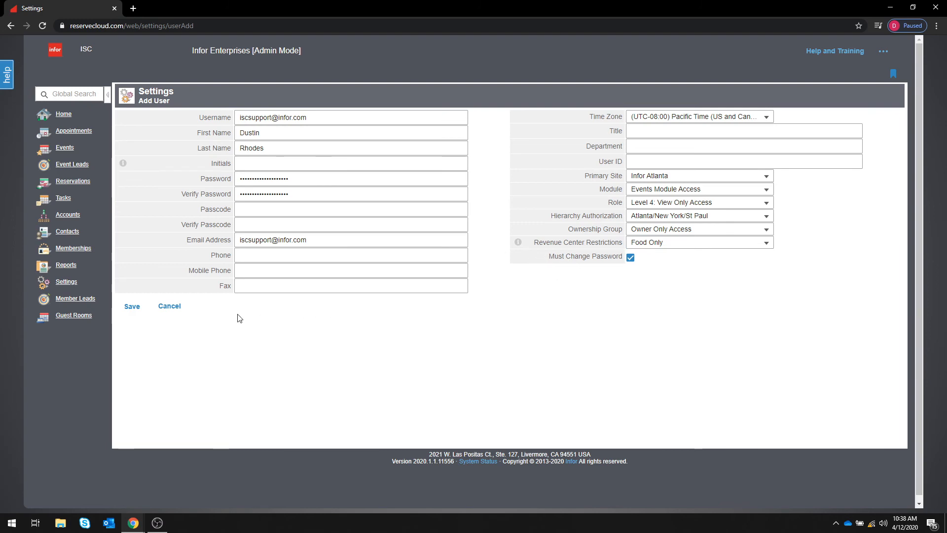
pyautogui.click(131, 307)
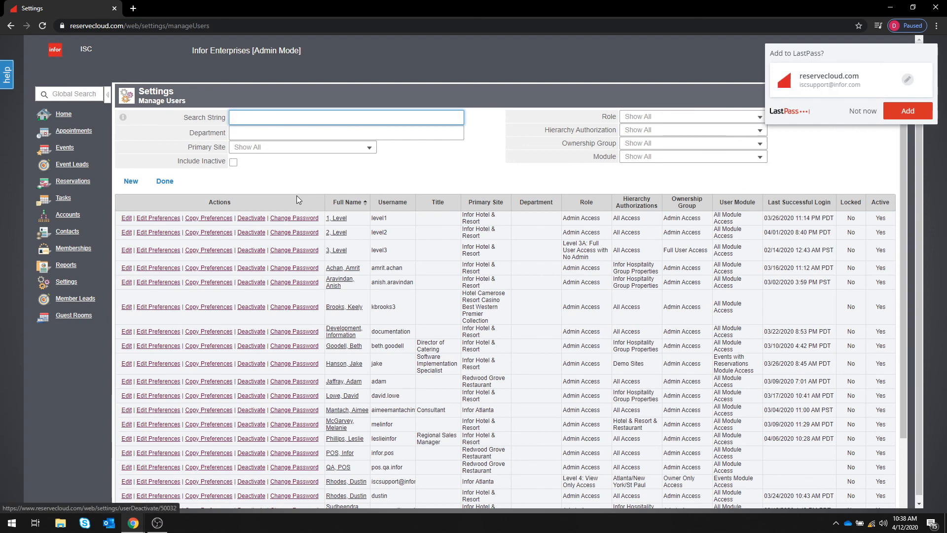
# Enter 'isc' in the Search String field to show only the new user.
pyautogui.write('isc')
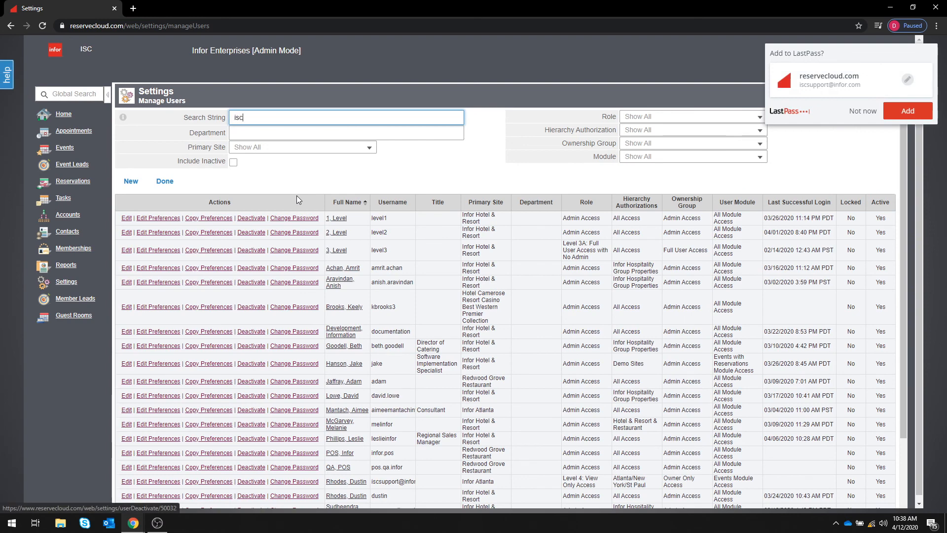